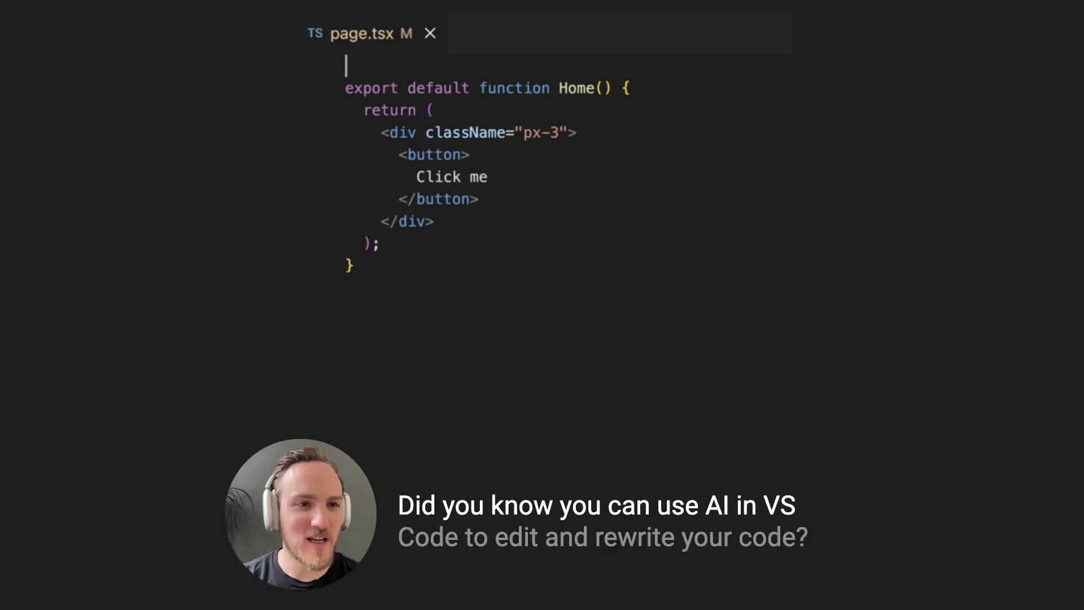
# Center the button in page.tsx with the custom brush 'center the button'
pyautogui.hotkey('shift', 'Down')
pyautogui.hotkey('shift', 'Down')
pyautogui.hotkey('shift', 'Down')
pyautogui.hotkey('shift', 'Down')
pyautogui.hotkey('shift', 'Down')
pyautogui.hotkey('shift', 'Down')
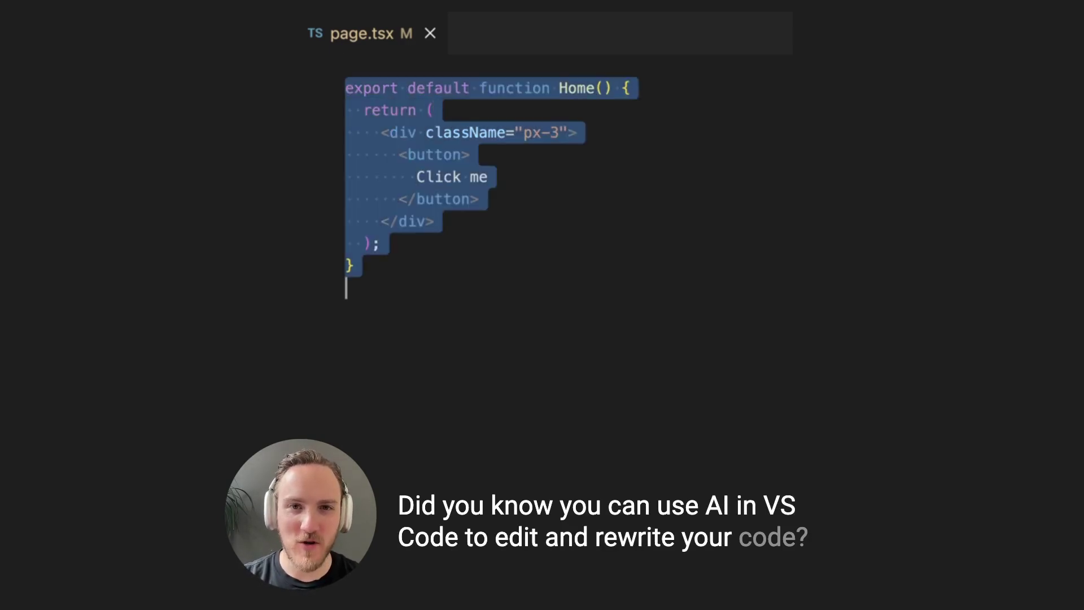
pyautogui.hotkey('ctrl', 'shift', 'p')
pyautogui.write('center')
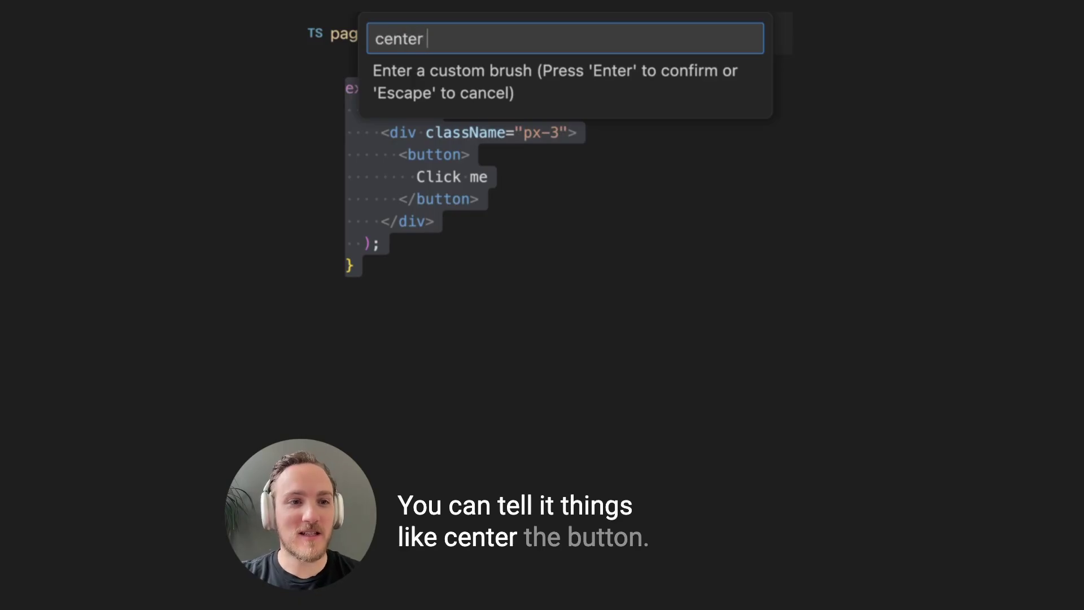
pyautogui.write(' the button')
pyautogui.press('Return')
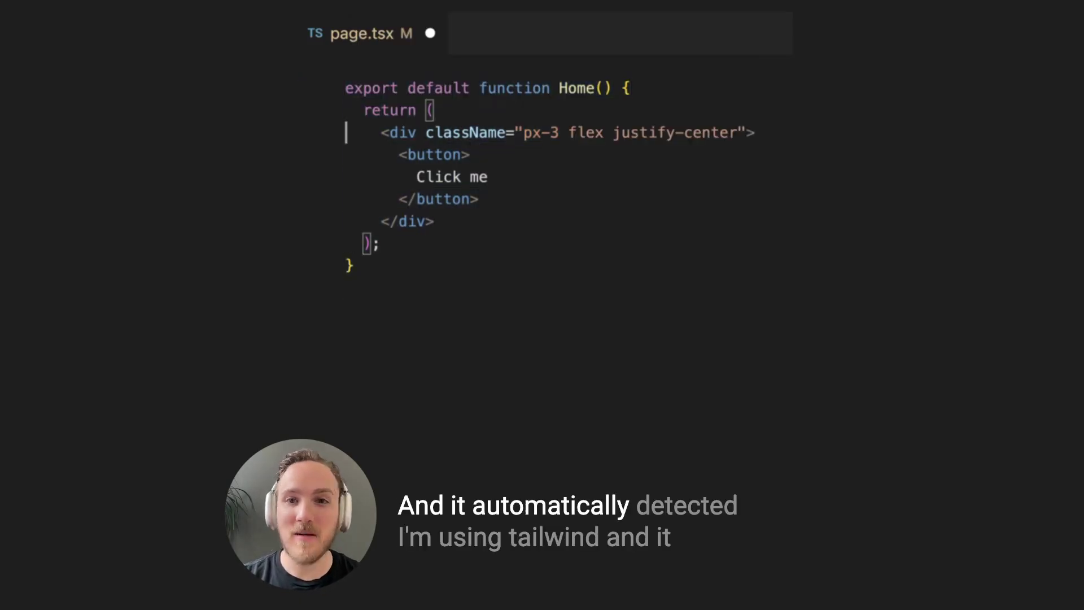
# Make the button blue with white text using the brush 'make the button prettier'
pyautogui.hotkey('shift', 'Down')
pyautogui.press('Escape')
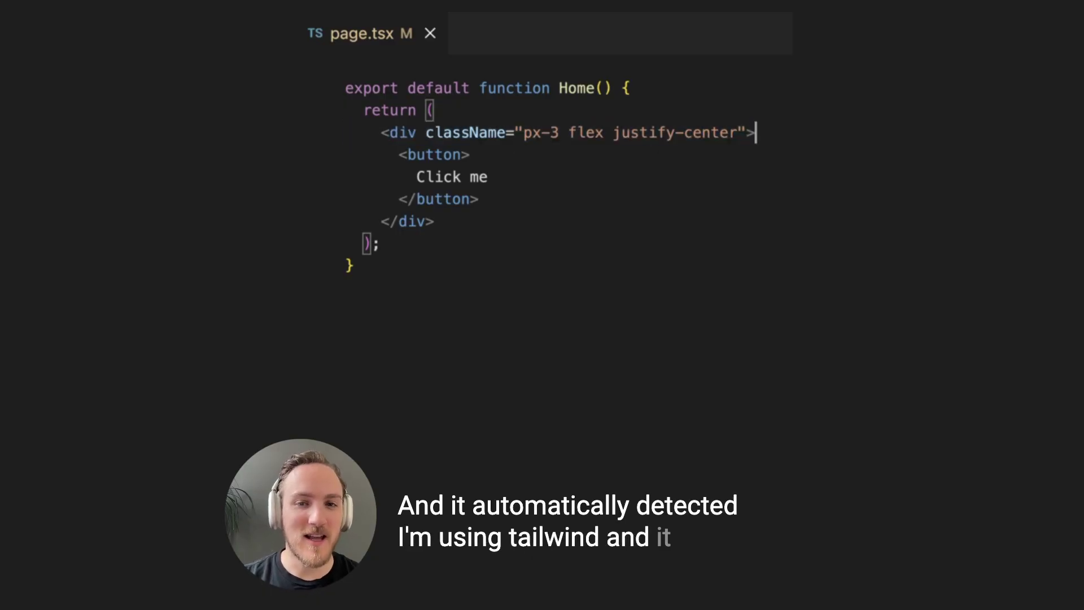
pyautogui.hotkey('ctrl', 'a')
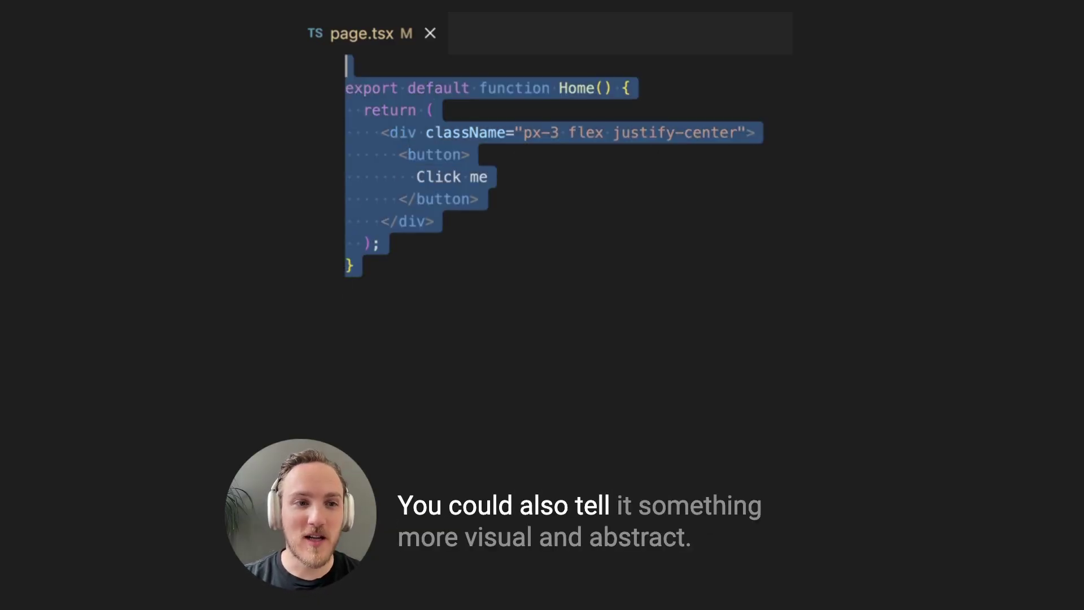
pyautogui.hotkey('ctrl', 'shift', 'p')
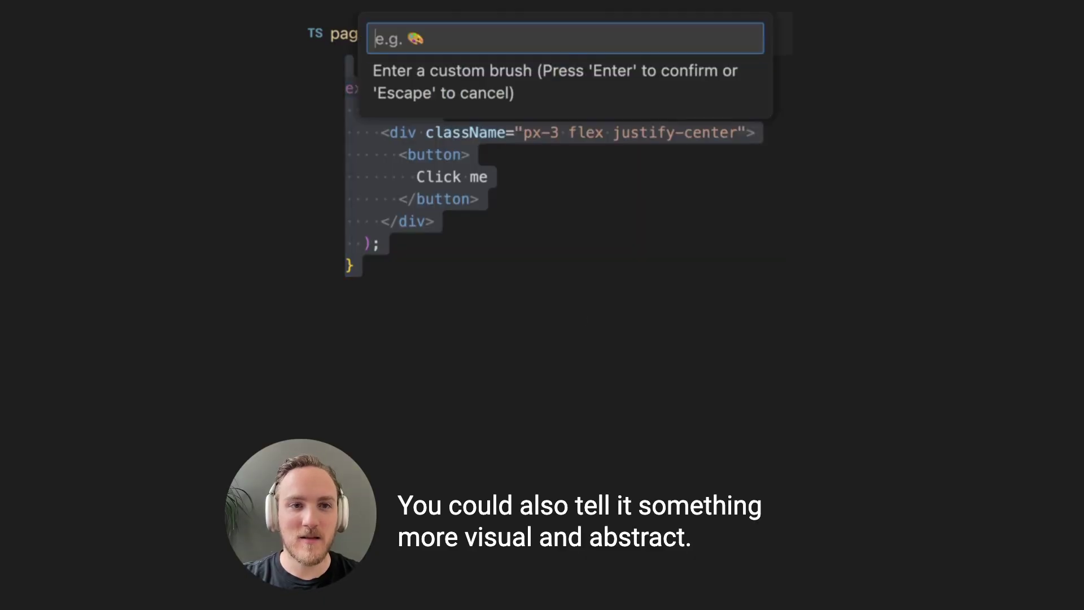
pyautogui.write('make the button pret')
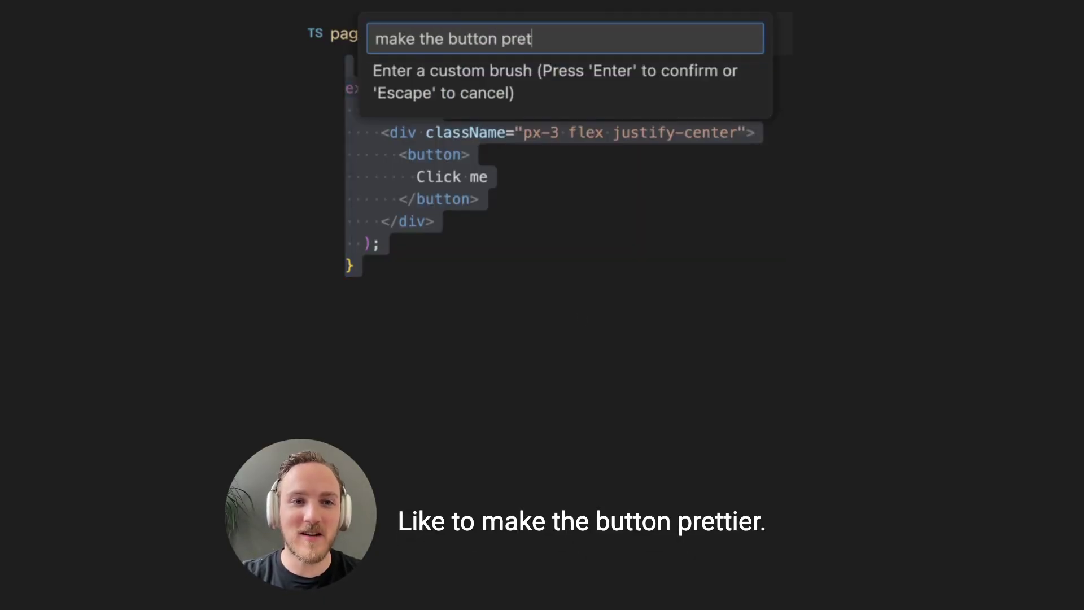
pyautogui.write('ier')
pyautogui.press('Return')
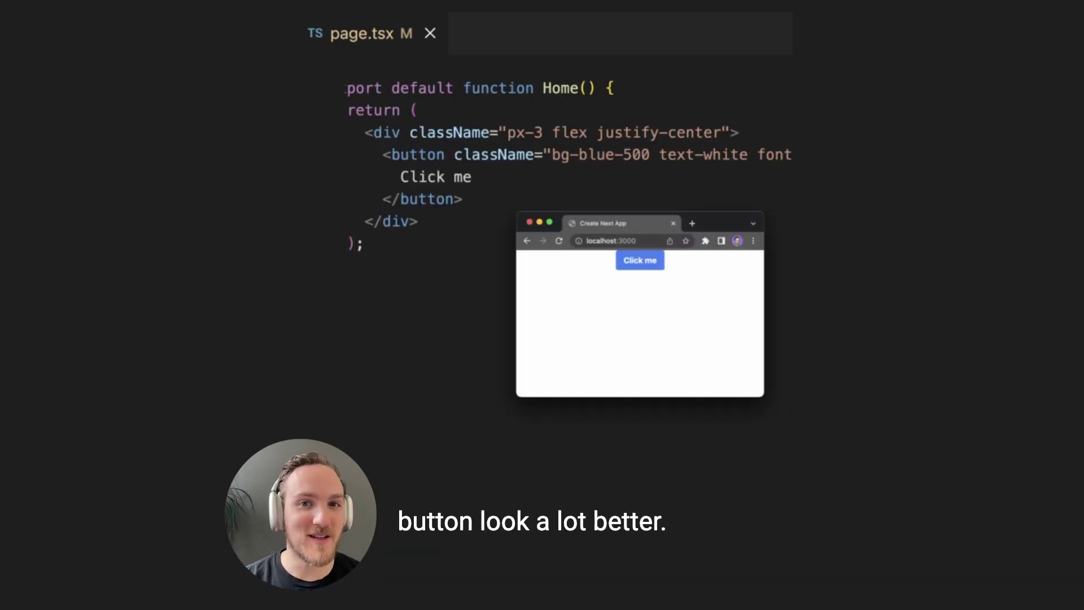
# Add a heading and subheading above the button, then space around the text, via custom brushes
pyautogui.hotkey('ctrl', 'a')
pyautogui.write('ad')
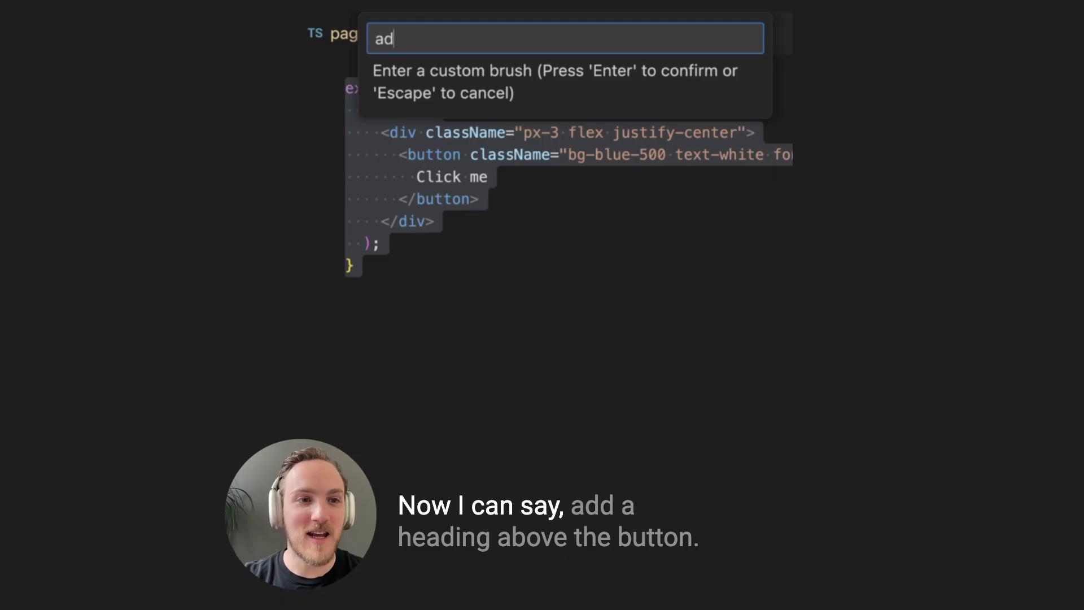
pyautogui.write('d a heading above the but')
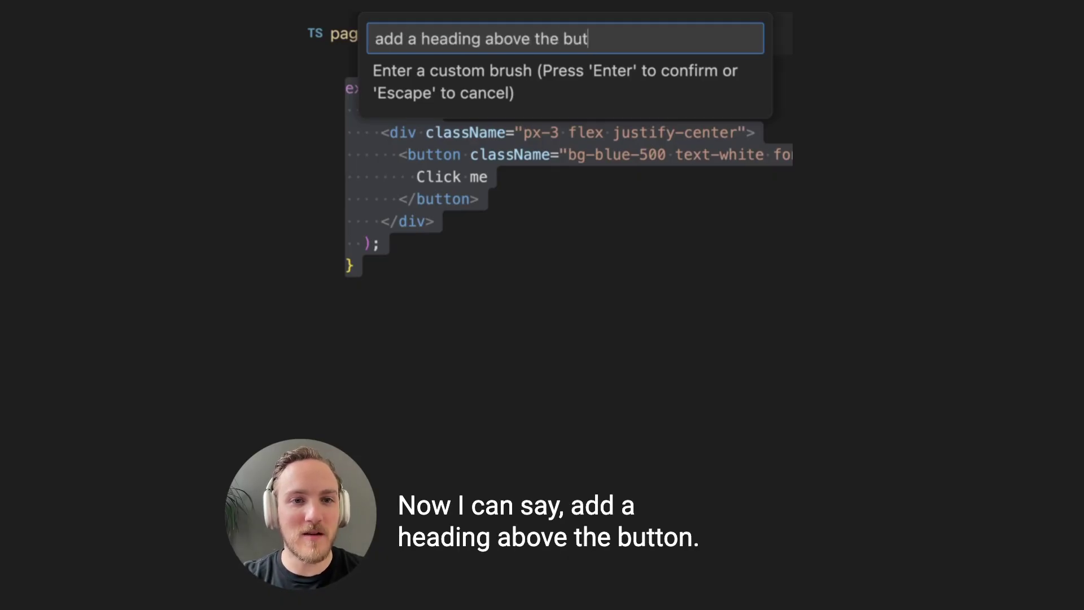
pyautogui.write('ton. and a subheading below that')
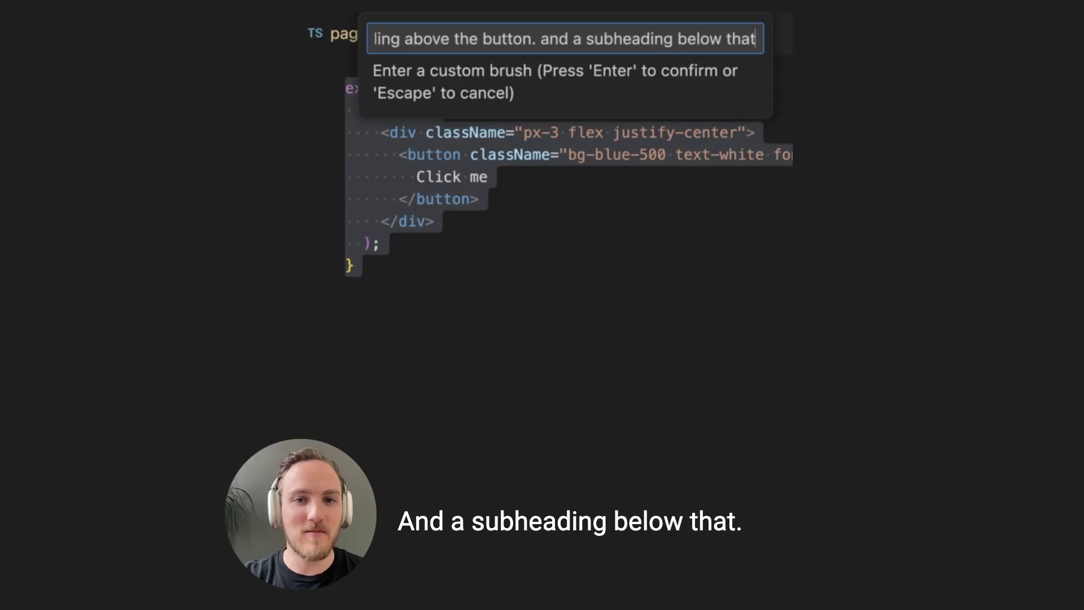
pyautogui.press('Return')
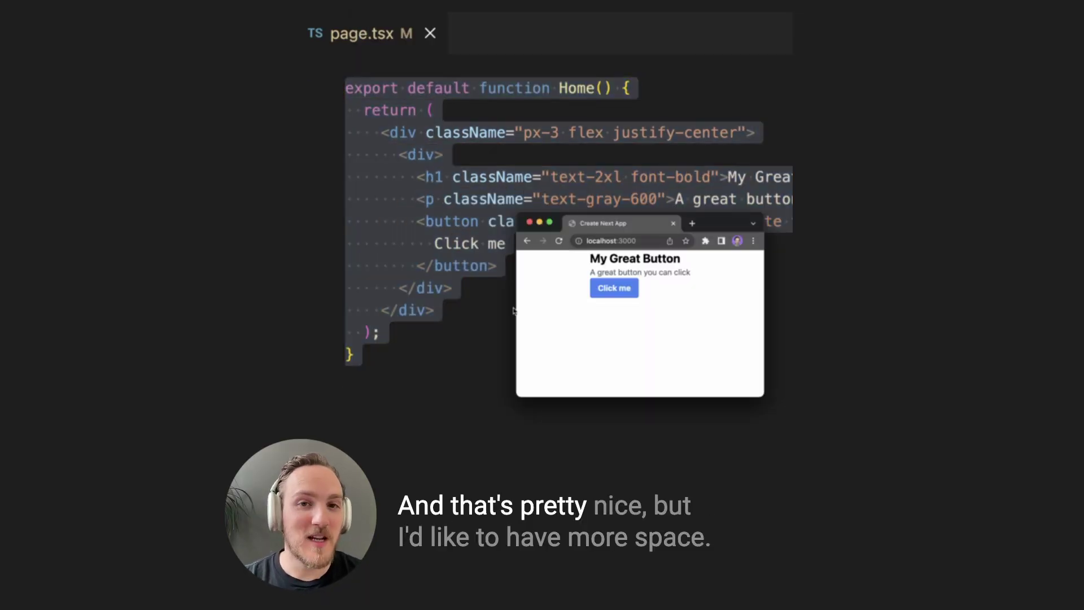
pyautogui.hotkey('ctrl', 'shift', 'p')
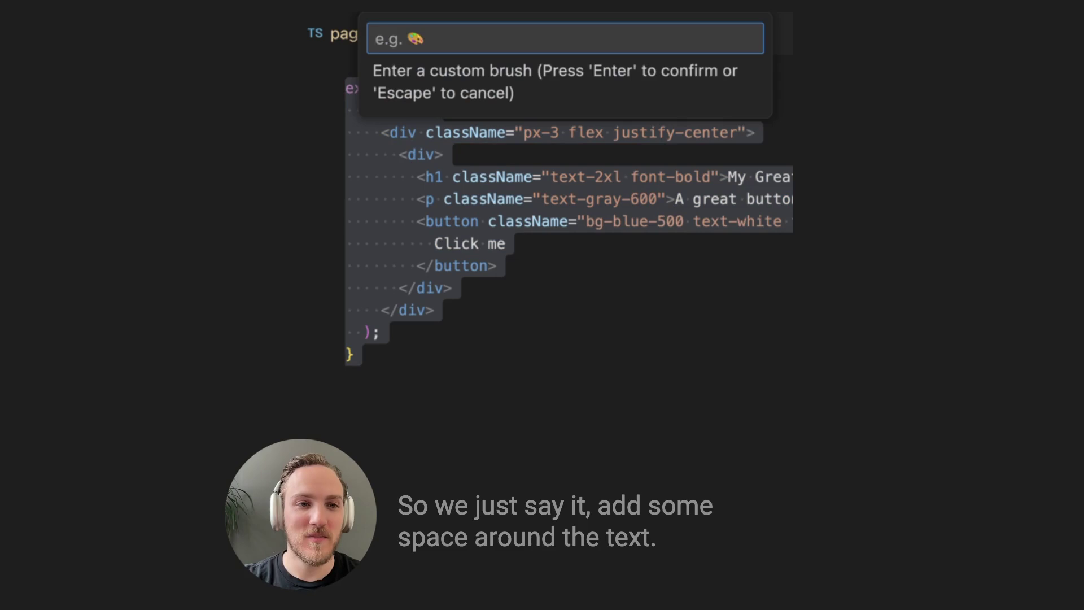
pyautogui.write('add some space arou')
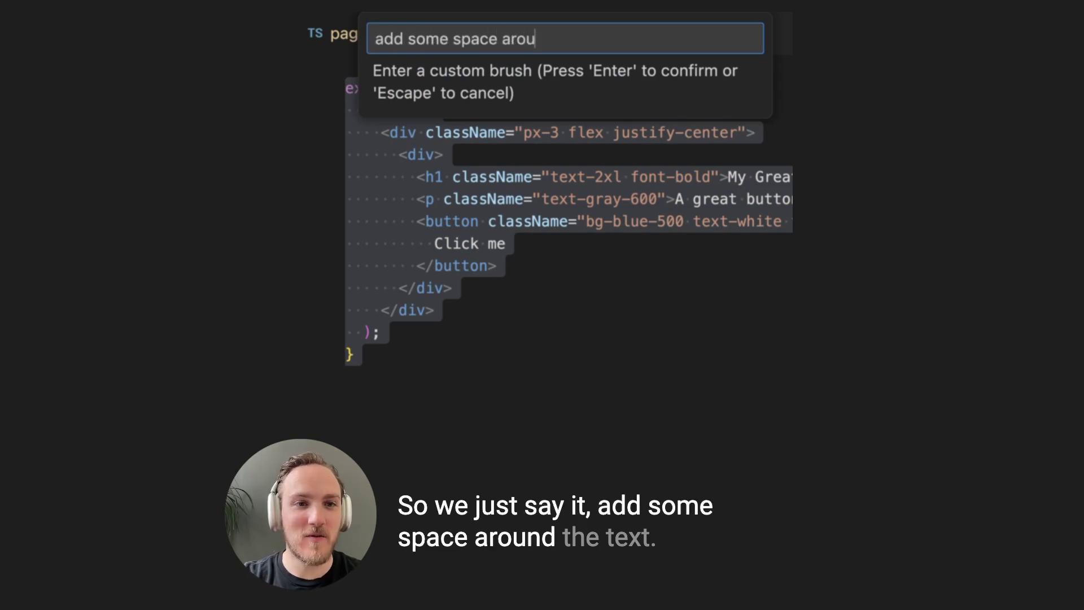
pyautogui.write('nd the text')
pyautogui.press('Return')
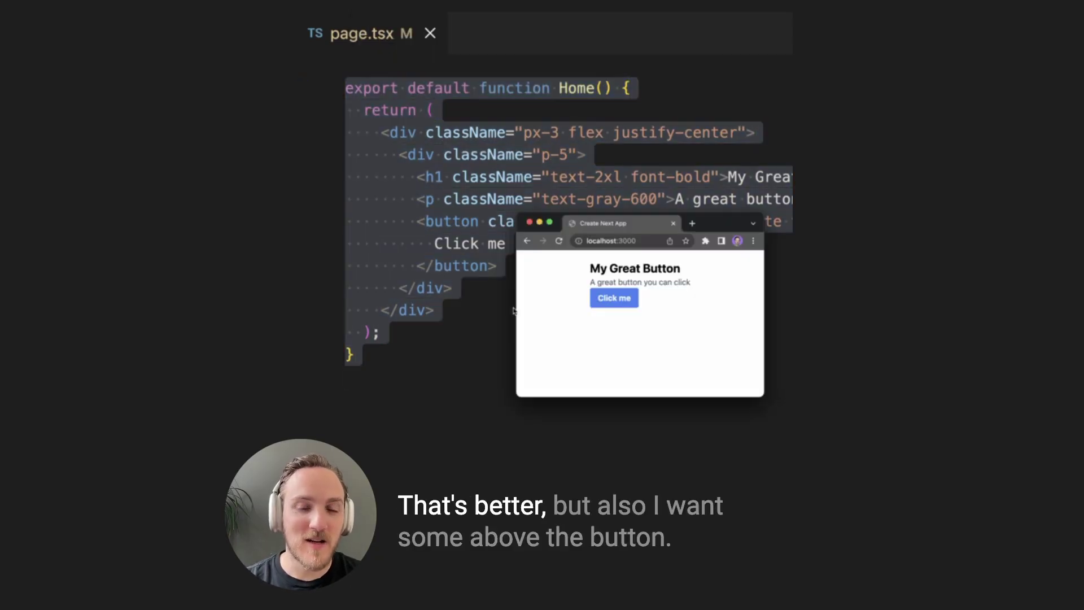
pyautogui.write('add s')
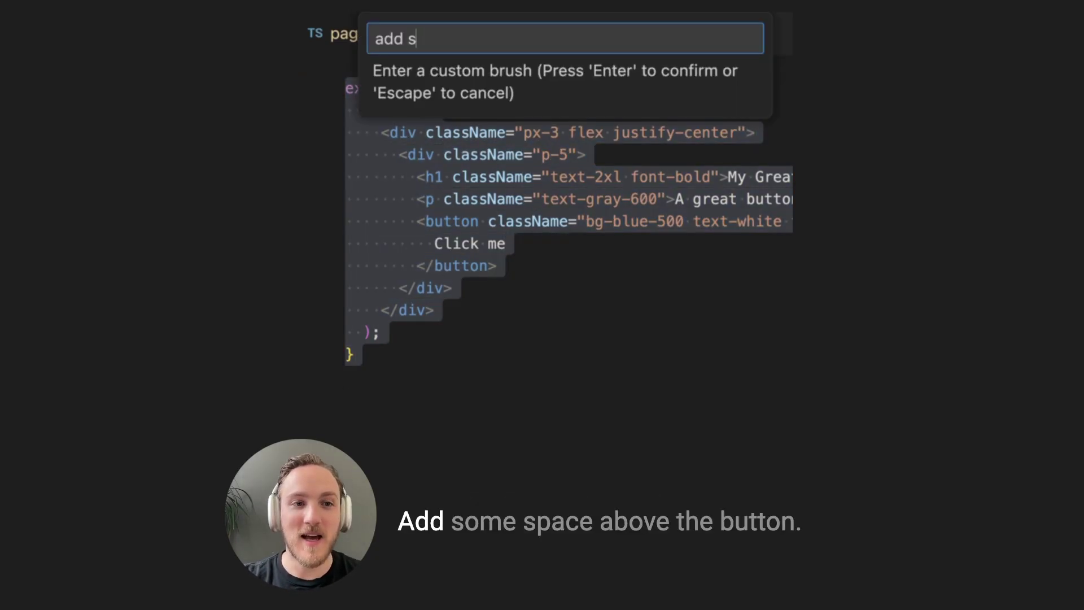
pyautogui.write('ome space above the b')
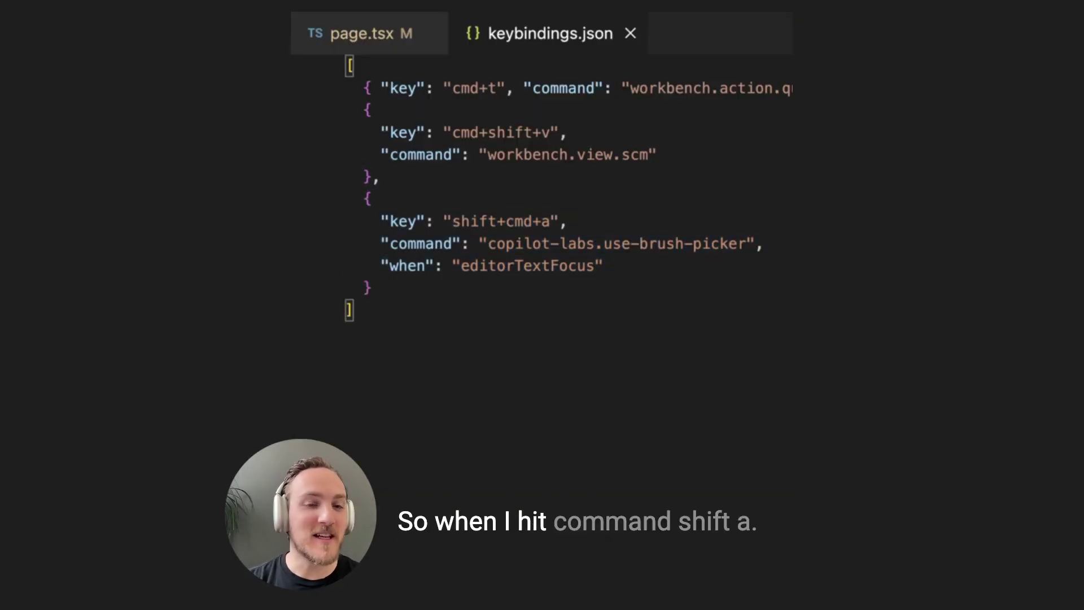
# Bring up the Copilot Labs brush picker from keybindings.json and choose the custom brush
pyautogui.tripleClick(383, 244)
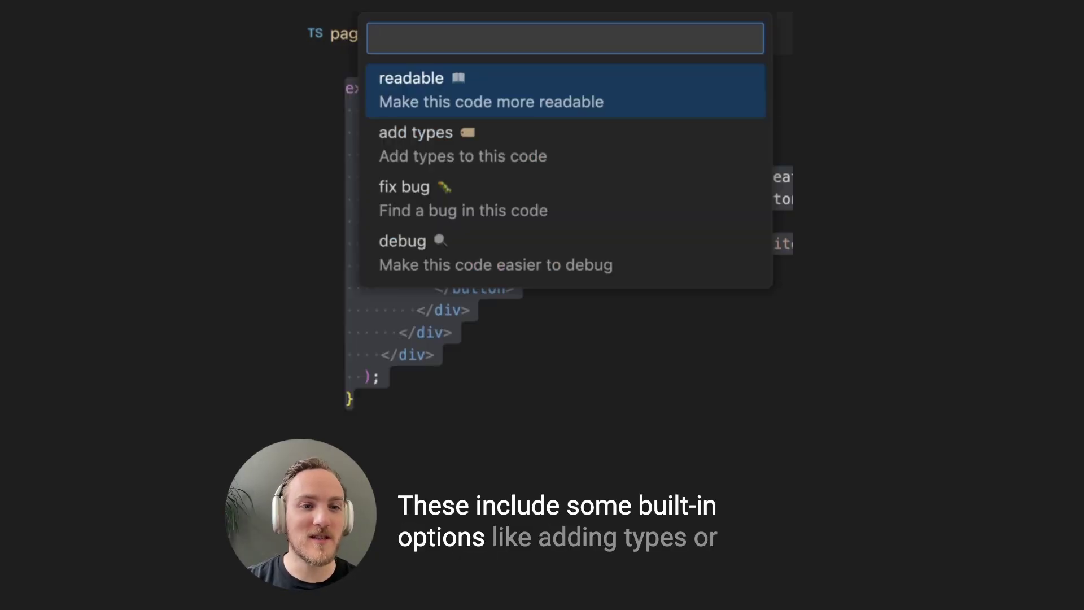
pyautogui.press('Down')
pyautogui.press('Down')
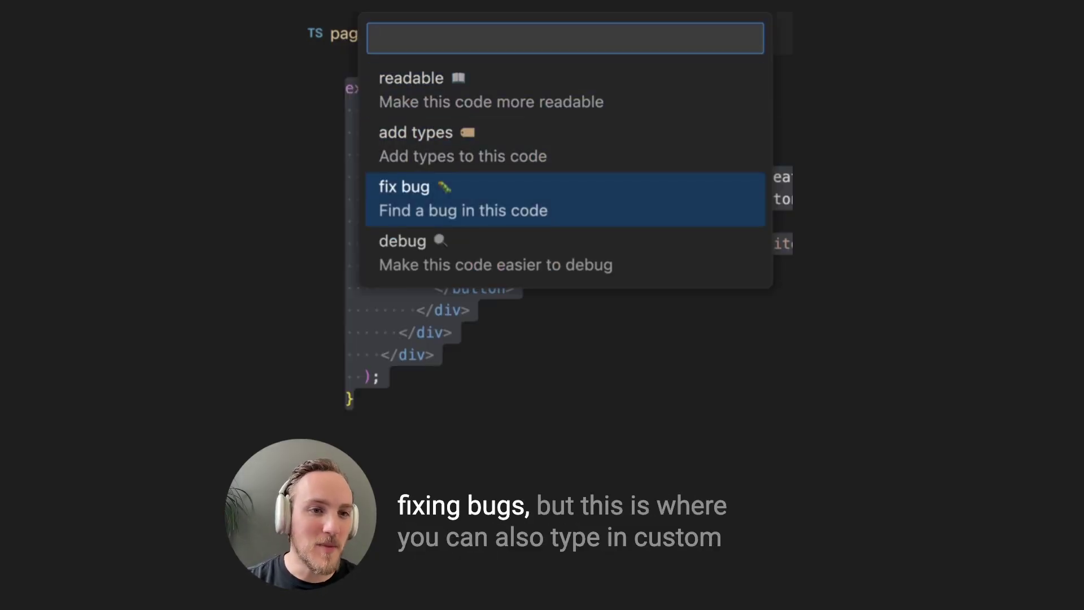
pyautogui.write('custom')
pyautogui.press('Return')
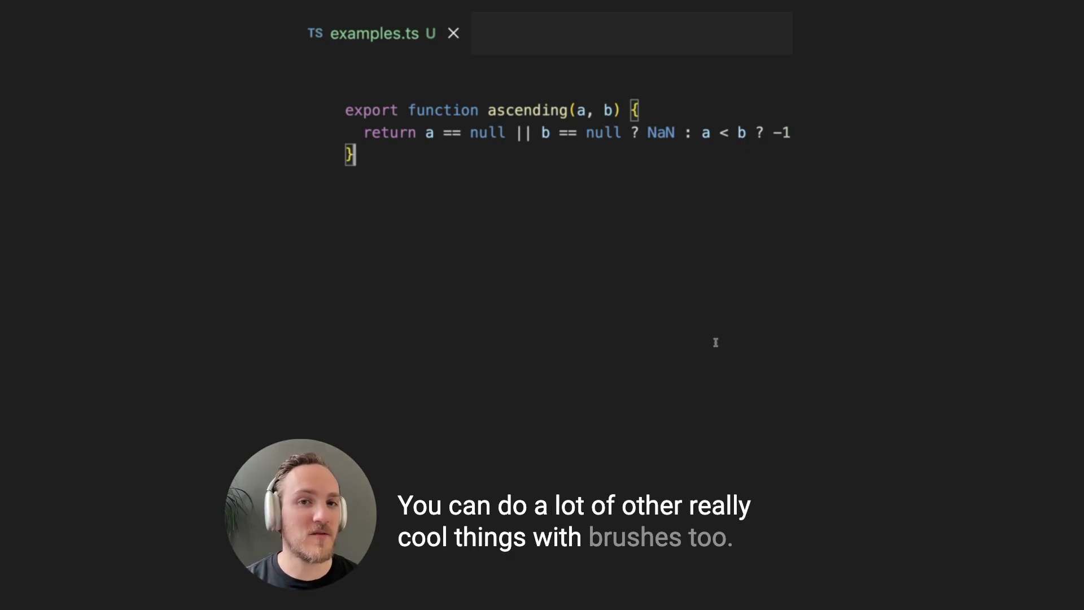
# Fix the ascending function's bug and add parameter types with the built-in brushes
pyautogui.hotkey('ctrl', 'a')
pyautogui.hotkey('ctrl', 'shift', 'p')
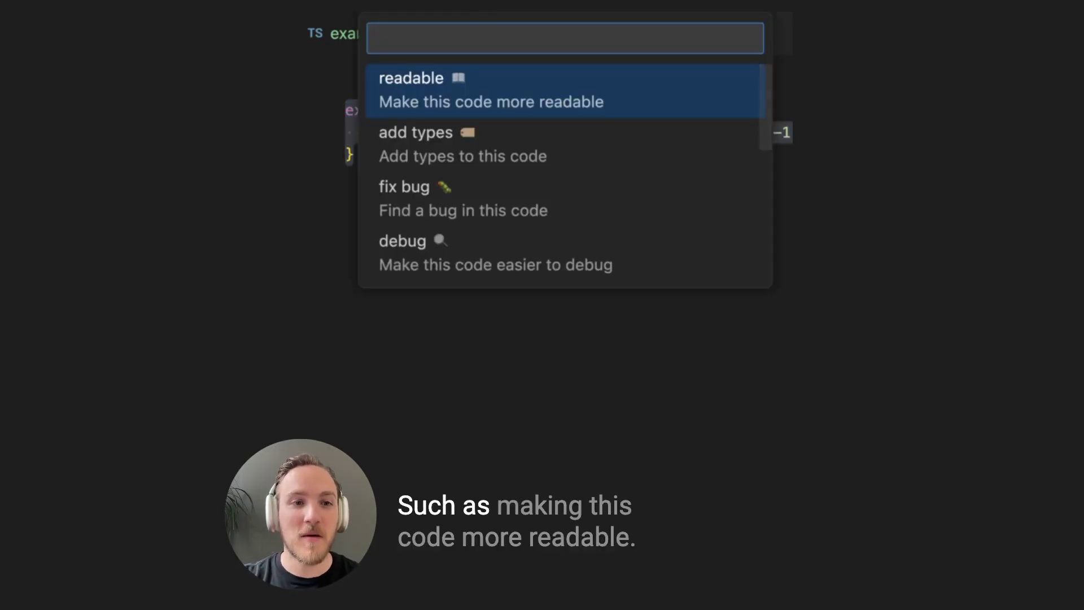
pyautogui.press('Escape')
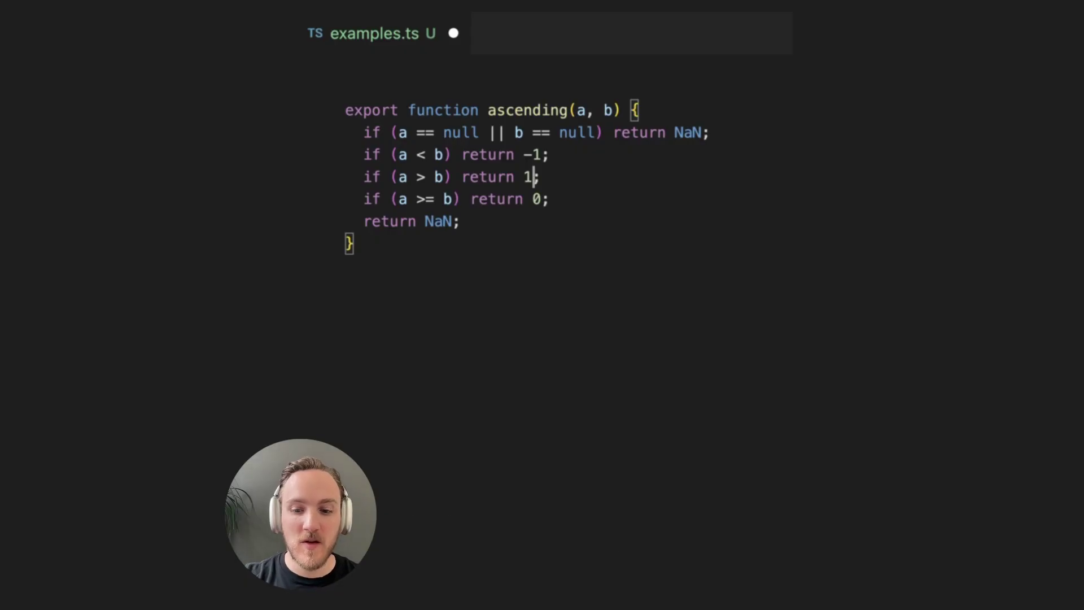
pyautogui.write('1')
pyautogui.hotkey('ctrl', 'a')
pyautogui.hotkey('ctrl', 'shift', 'p')
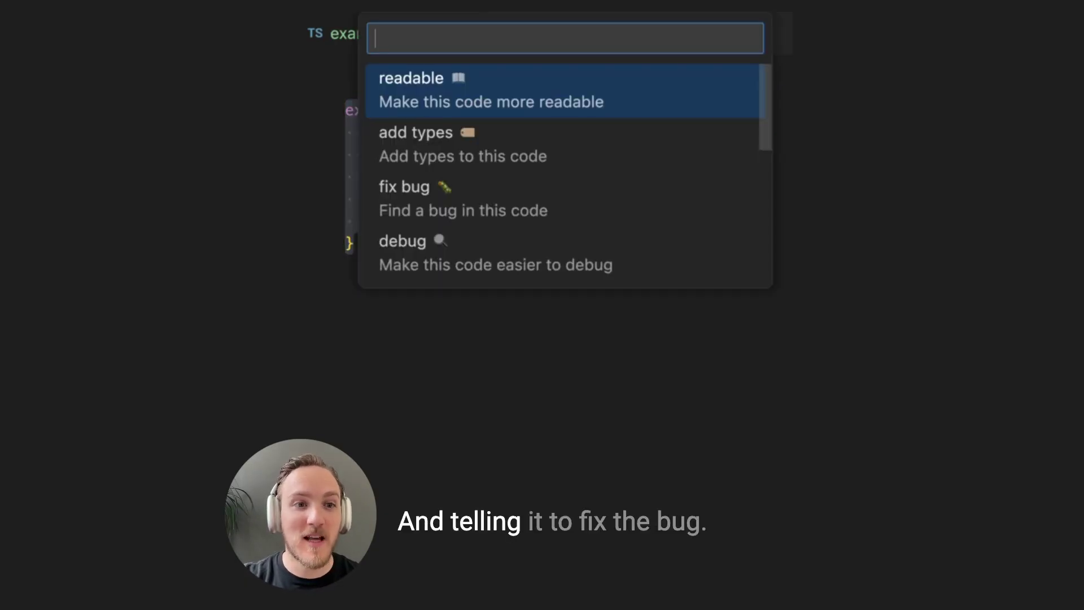
pyautogui.write('bug')
pyautogui.press('Down')
pyautogui.press('Return')
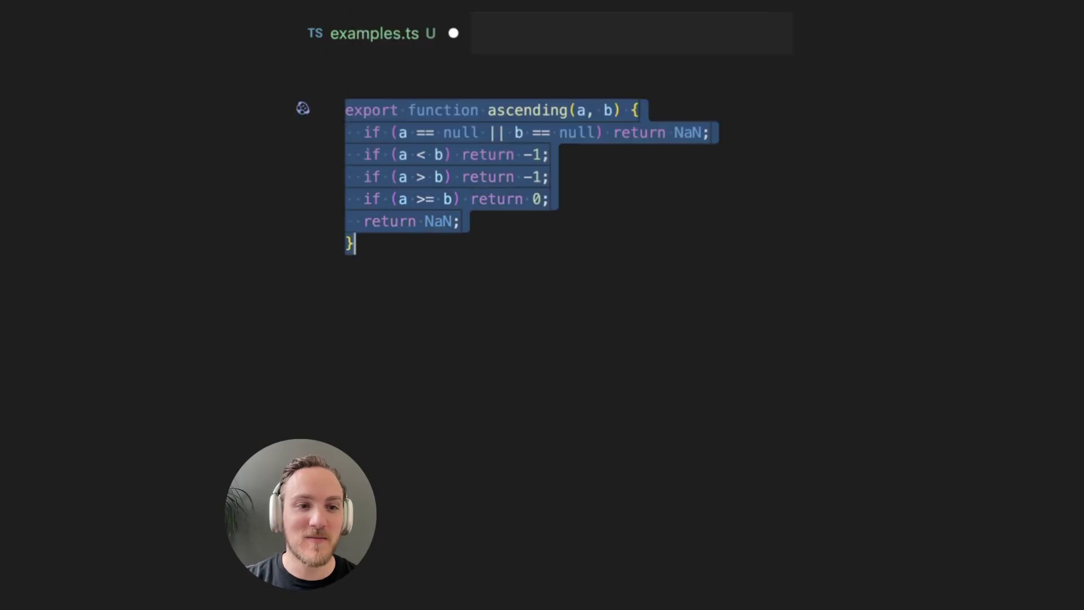
pyautogui.hotkey('ctrl', 'shift', 'p')
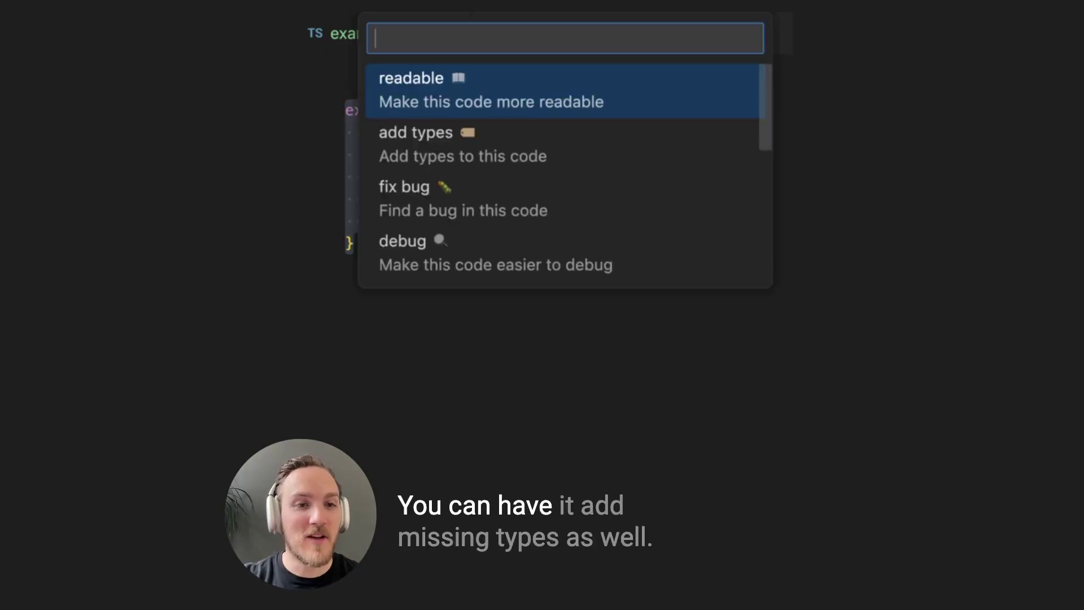
pyautogui.write('atyp')
pyautogui.press('Return')
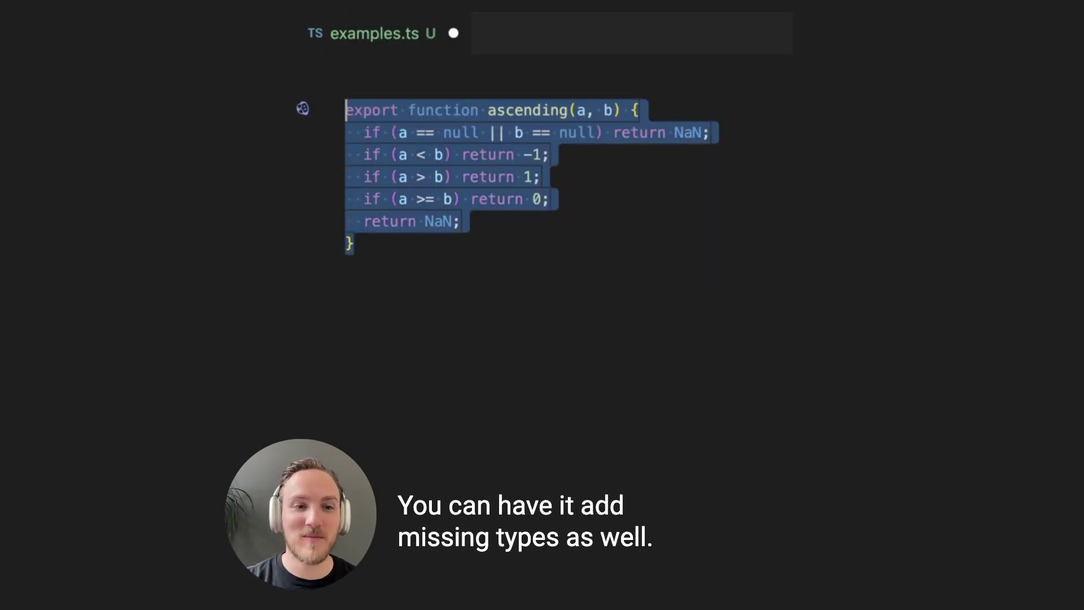
# Rewrite the function as a descending comparator with the custom brush 'change to be descending'
pyautogui.hotkey('ctrl', 'shift', 'p')
pyautogui.write('cu')
pyautogui.press('Return')
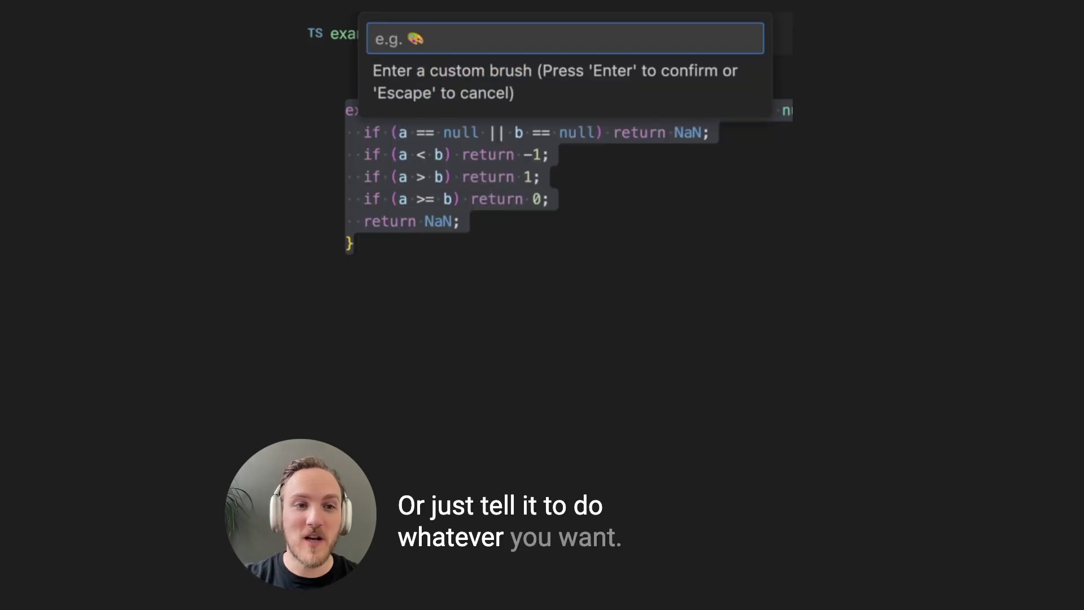
pyautogui.write('change to be')
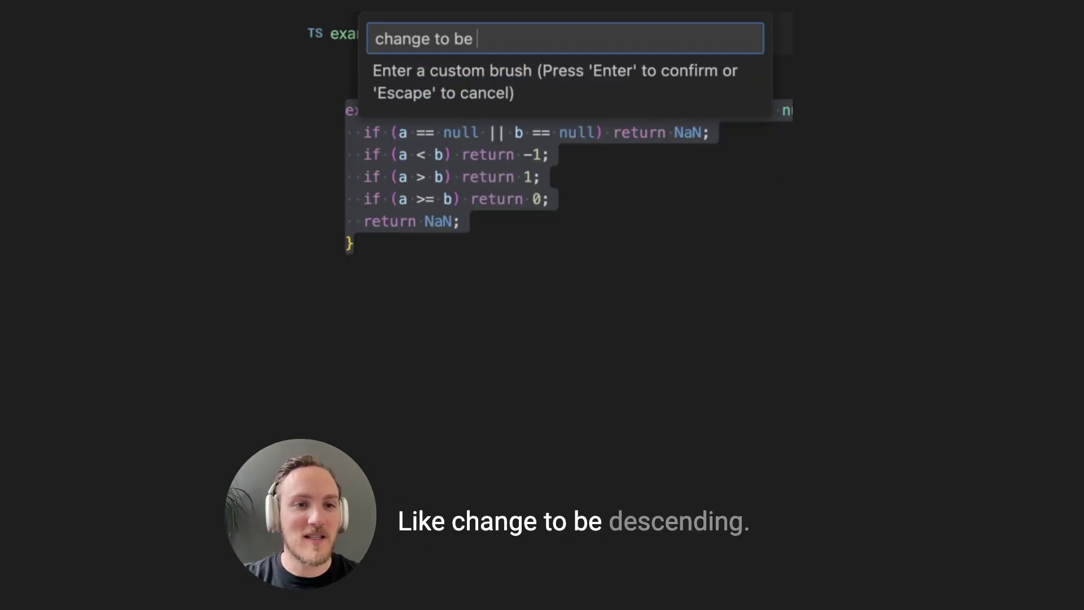
pyautogui.write('descending')
pyautogui.press('Return')
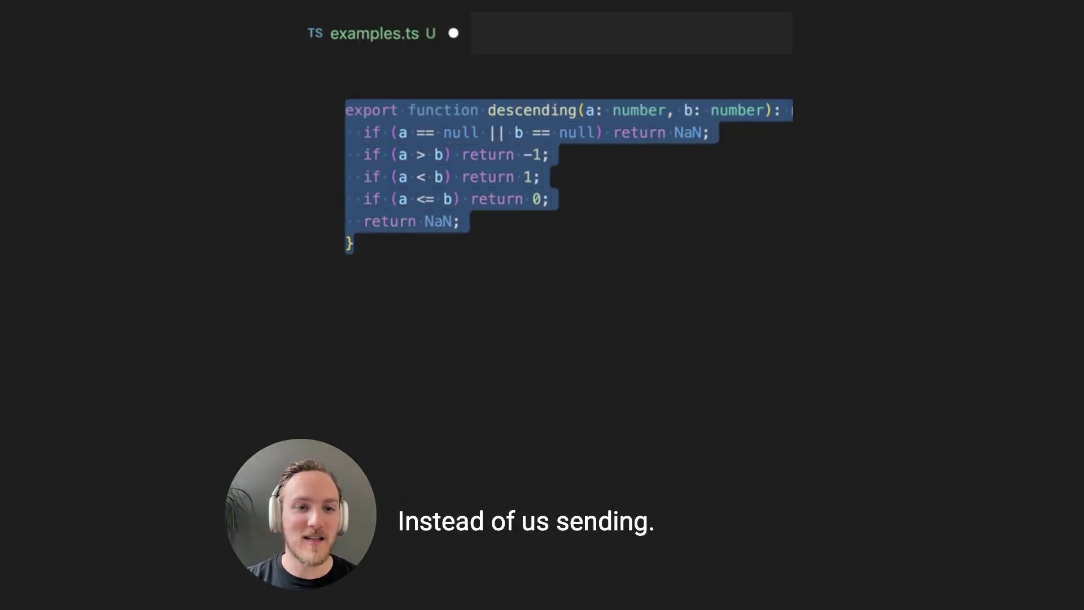
pyautogui.press('Escape')
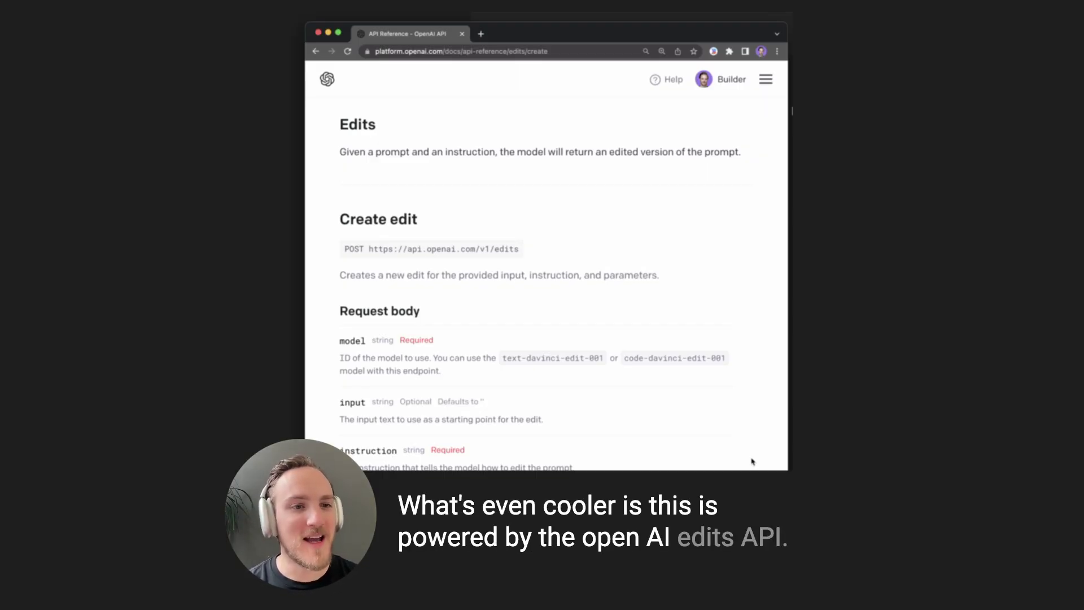
pyautogui.scroll(-3, 747, 461)
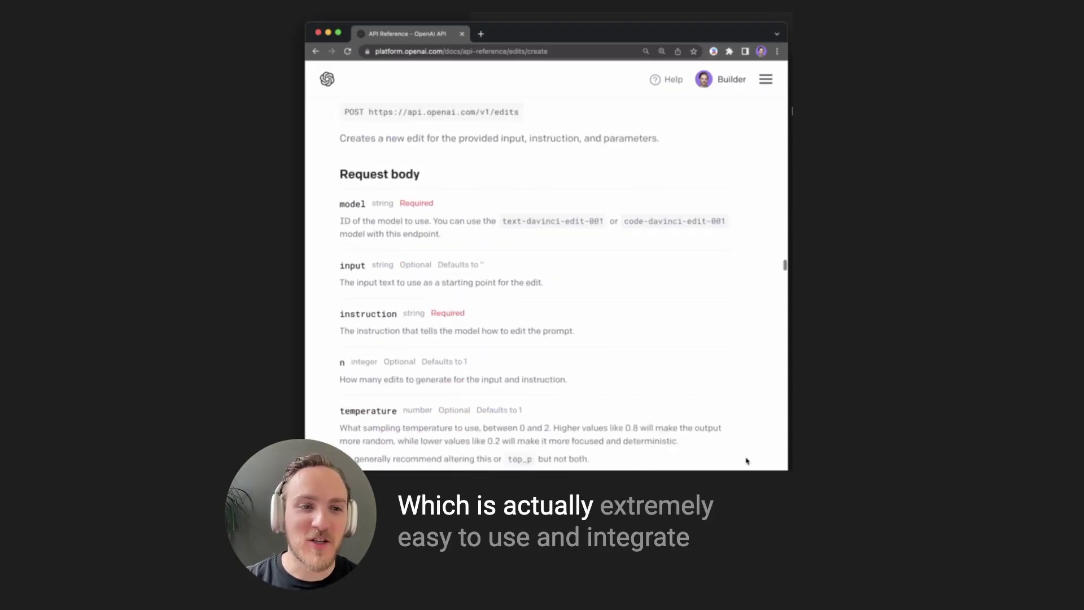
pyautogui.scroll(-3, 747, 461)
pyautogui.scroll(-5, 748, 461)
pyautogui.scroll(-5, 747, 461)
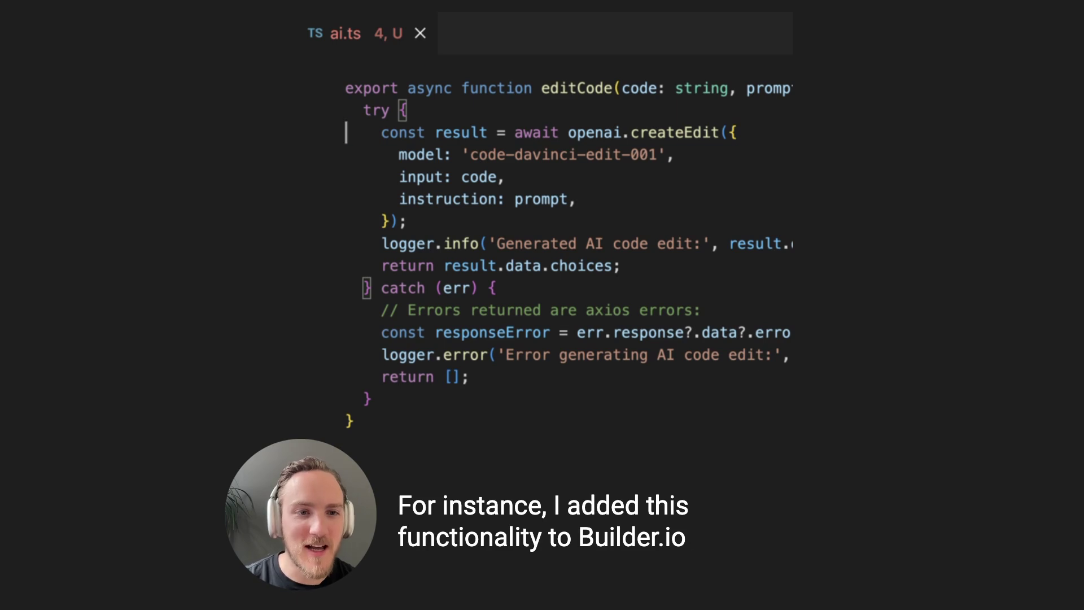
# Highlight the createEdit call in ai.ts, picking out its input and instruction parameters
pyautogui.hotkey('shift', 'Down')
pyautogui.hotkey('shift', 'Down')
pyautogui.hotkey('shift', 'Down')
pyautogui.press('Right')
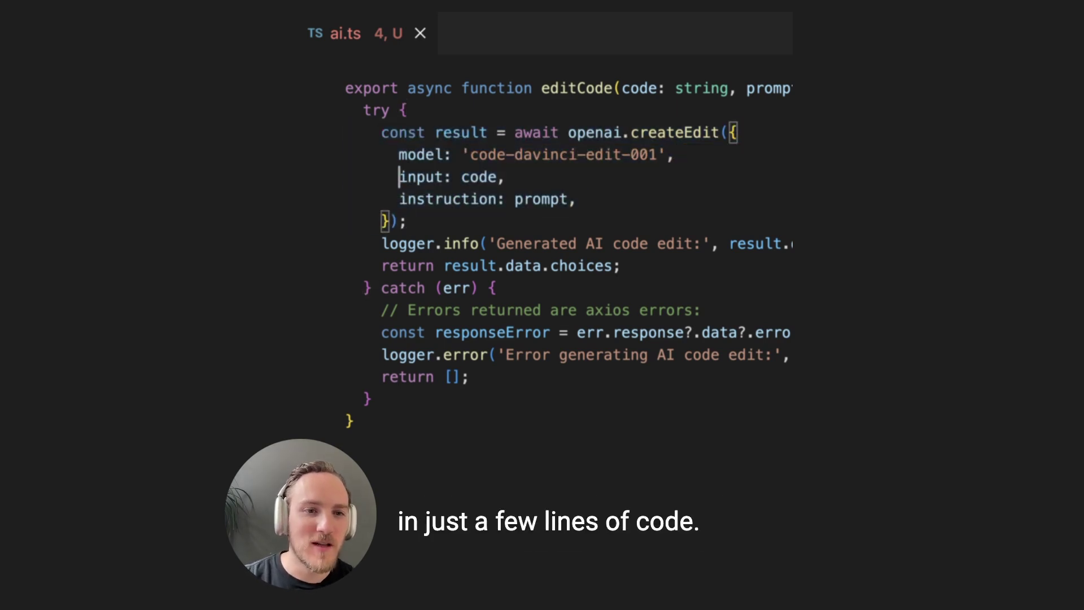
pyautogui.hotkey('ctrl', 'shift', 'Right')
pyautogui.press('Down')
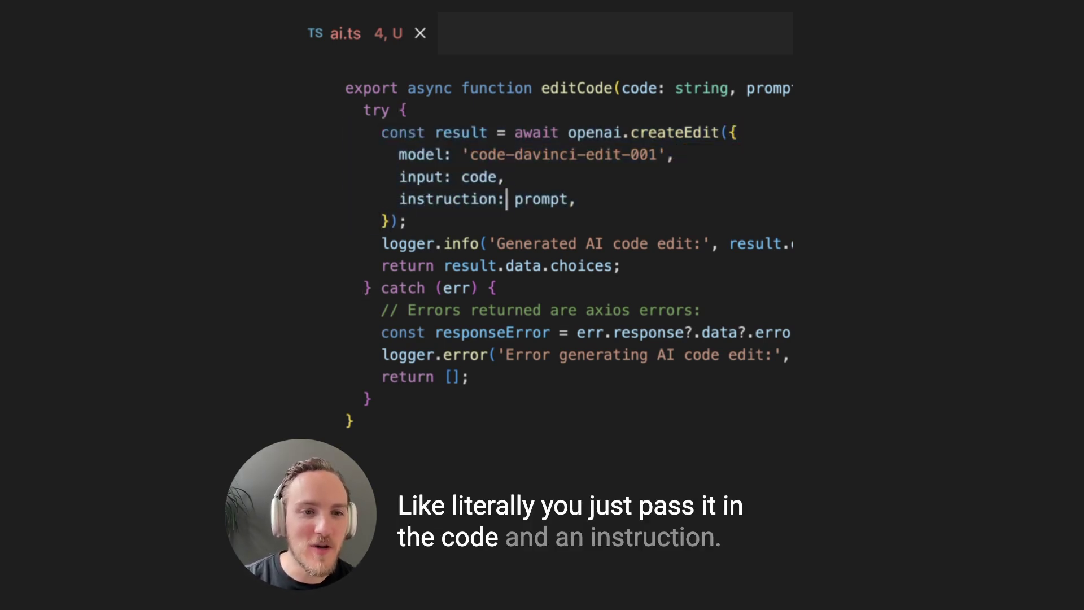
pyautogui.doubleClick(447, 198)
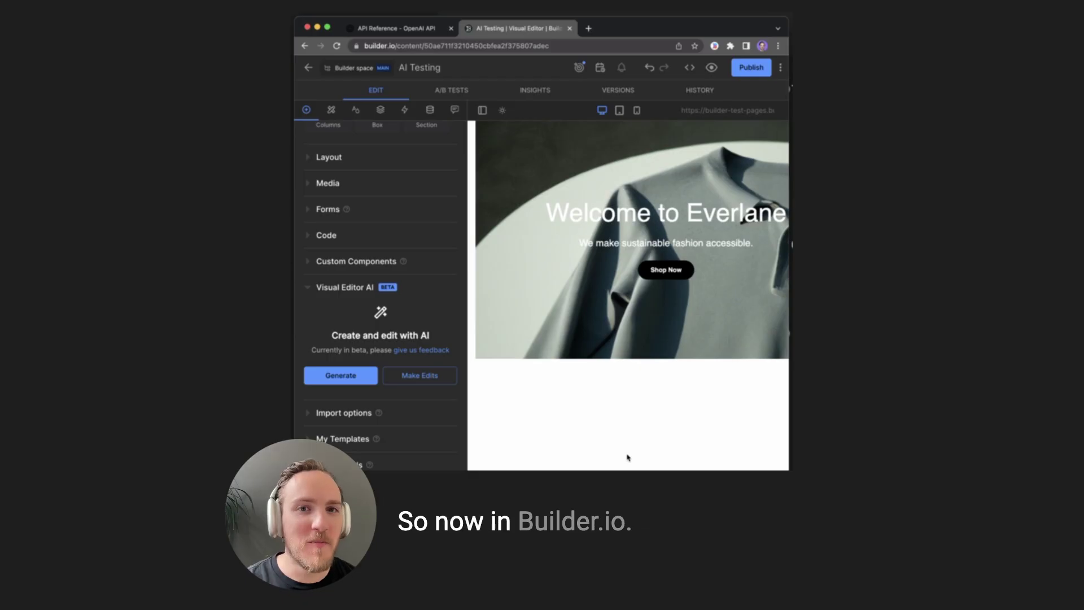
# Generate Everlane-style hero sections from the prompt and pick 'Discover the Perfect Fit'
pyautogui.click(340, 376)
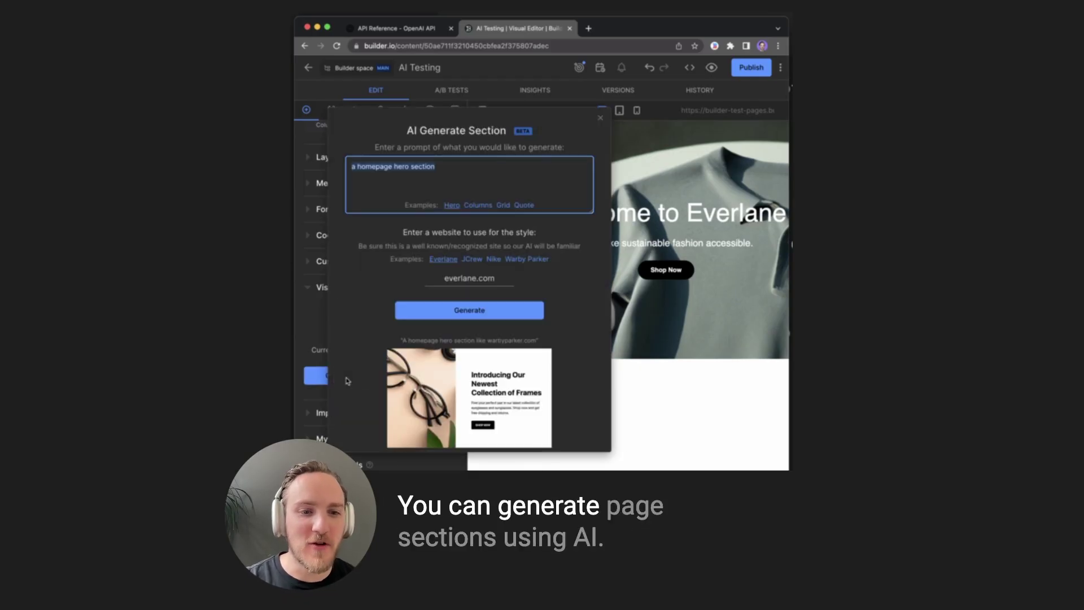
pyautogui.click(490, 313)
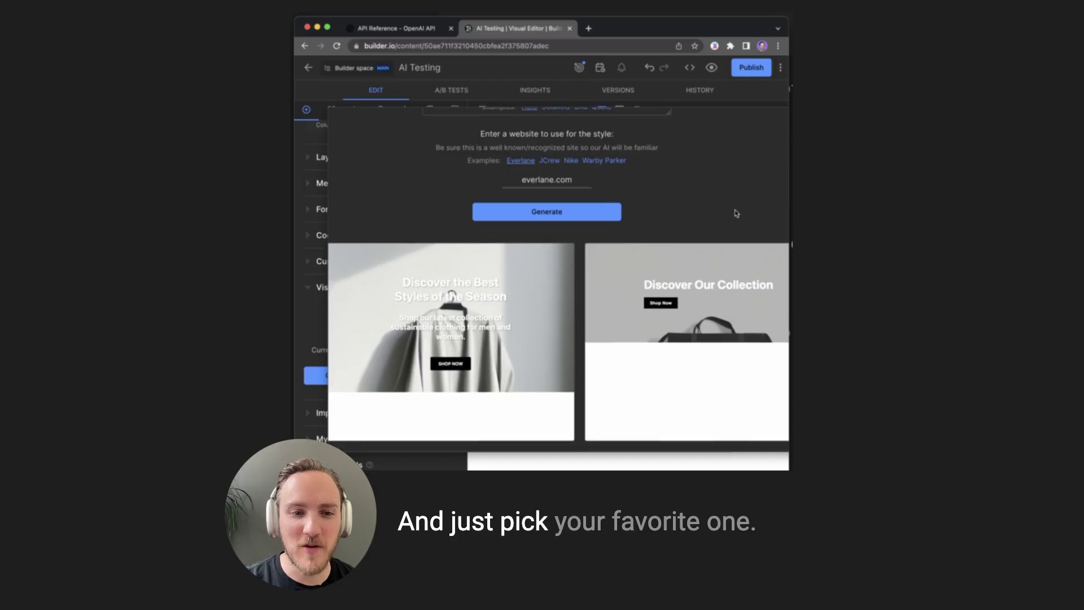
pyautogui.scroll(-5, 736, 213)
pyautogui.scroll(-3, 699, 326)
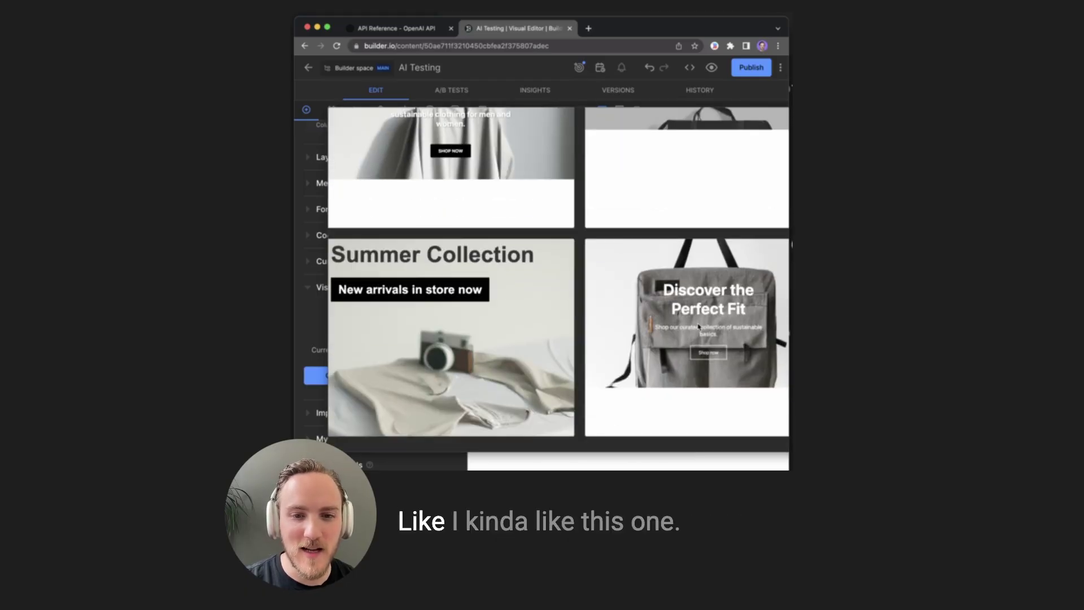
pyautogui.click(694, 373)
# Insert the generated section and open the Shop now button's text colour settings
pyautogui.click(652, 349)
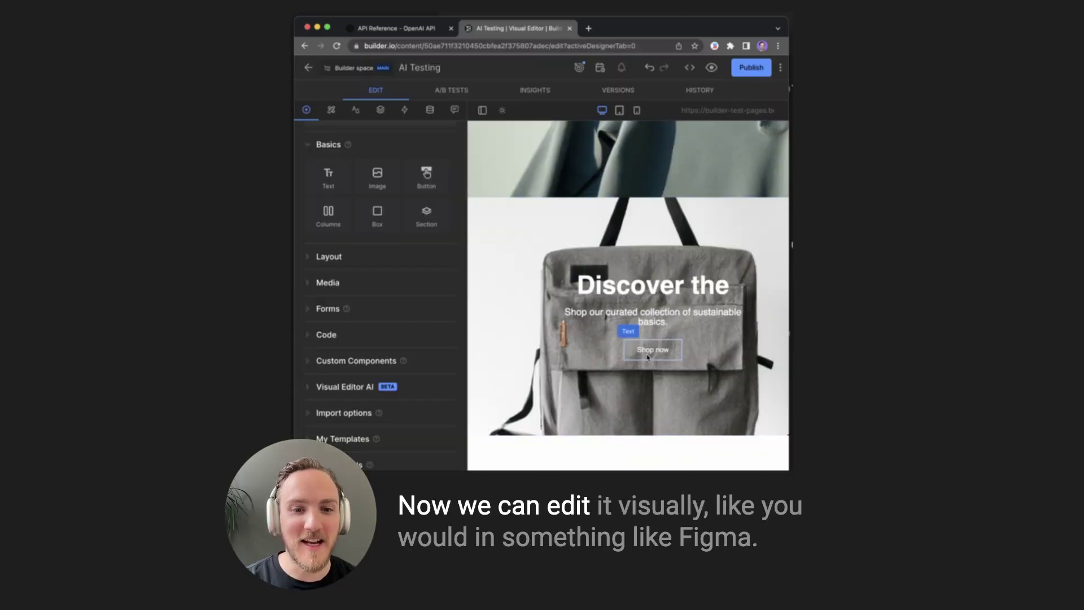
pyautogui.click(356, 109)
pyautogui.scroll(-3, 382, 297)
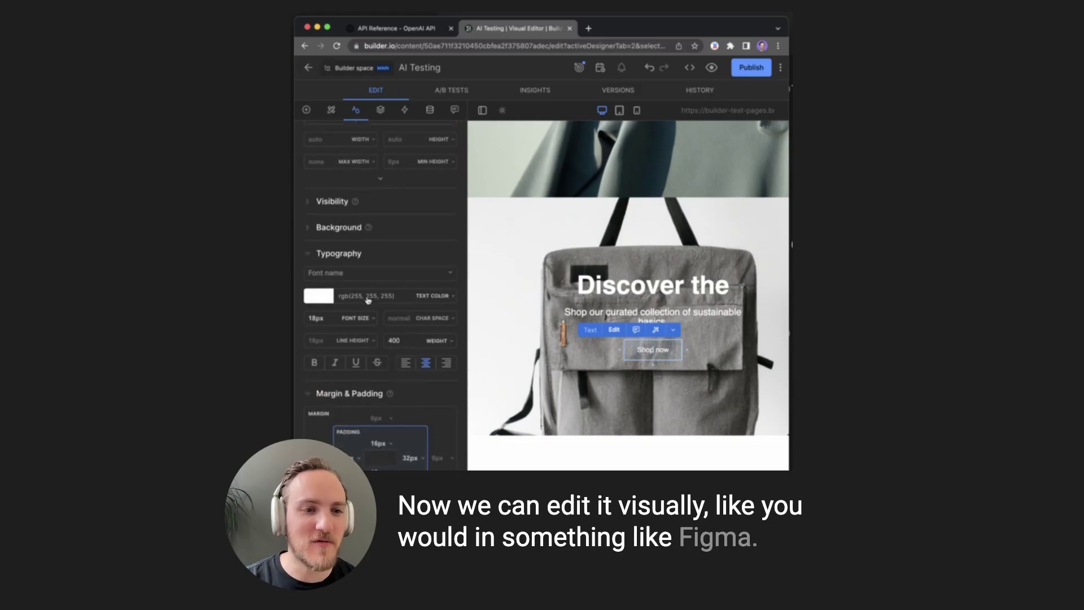
pyautogui.click(318, 295)
# Have the AI editor 'add a second button' to the whole section
pyautogui.click(745, 364)
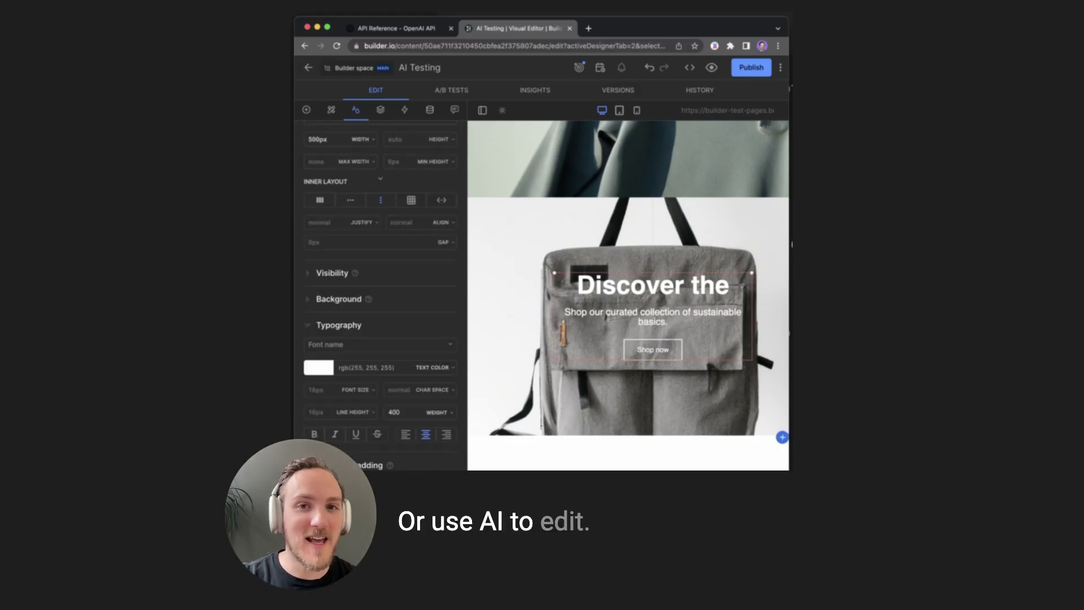
pyautogui.hotkey('ctrl', 'k')
pyautogui.write('add a second button')
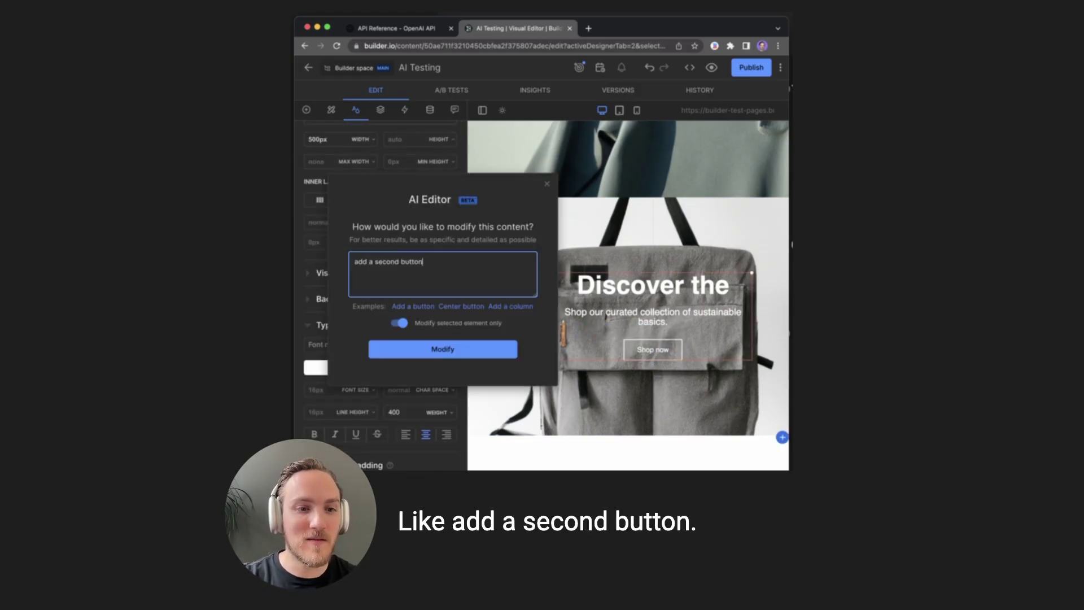
pyautogui.press('Return')
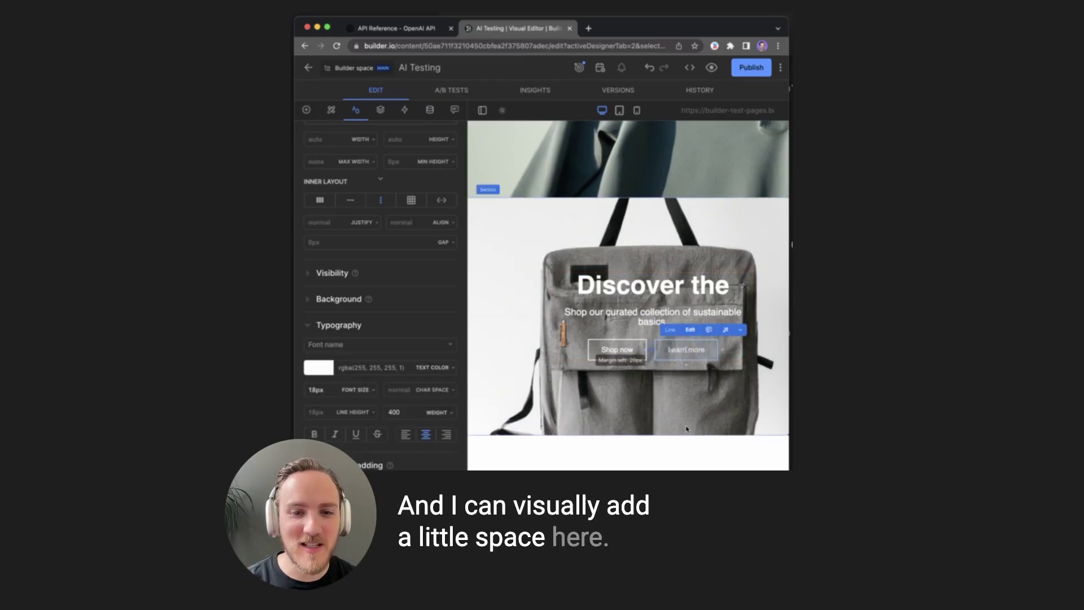
pyautogui.click(685, 452)
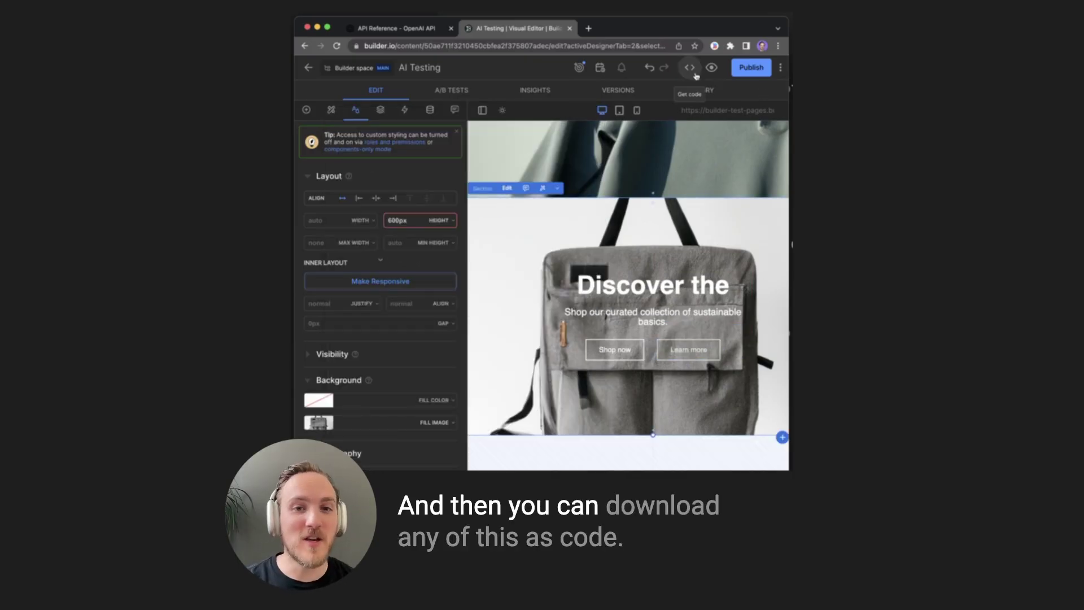
# Show the section's code with Use Tailwind on, and select the API integration snippet
pyautogui.click(690, 67)
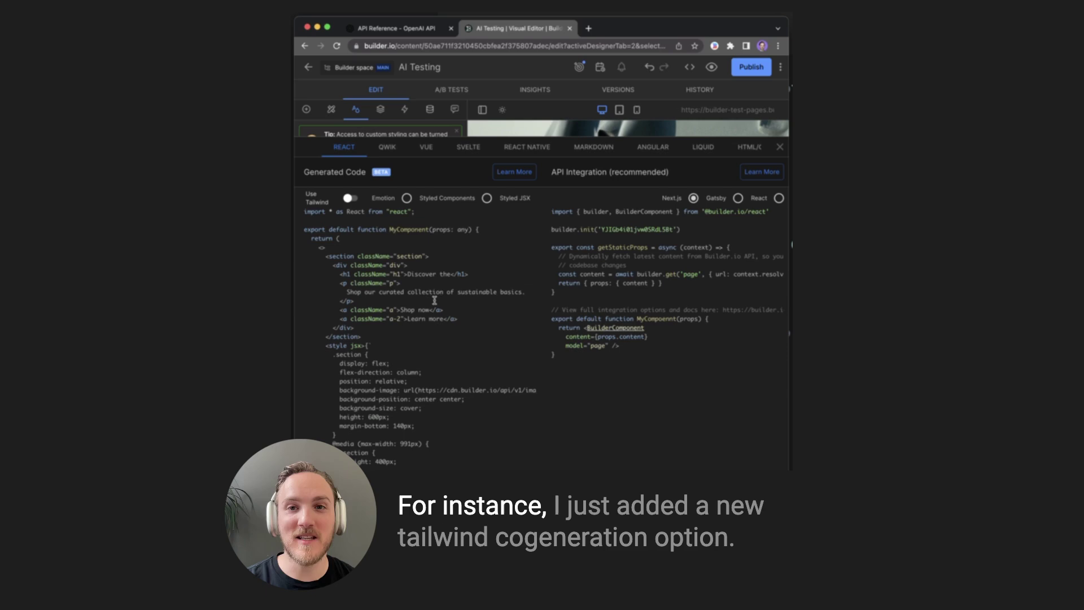
pyautogui.click(349, 340)
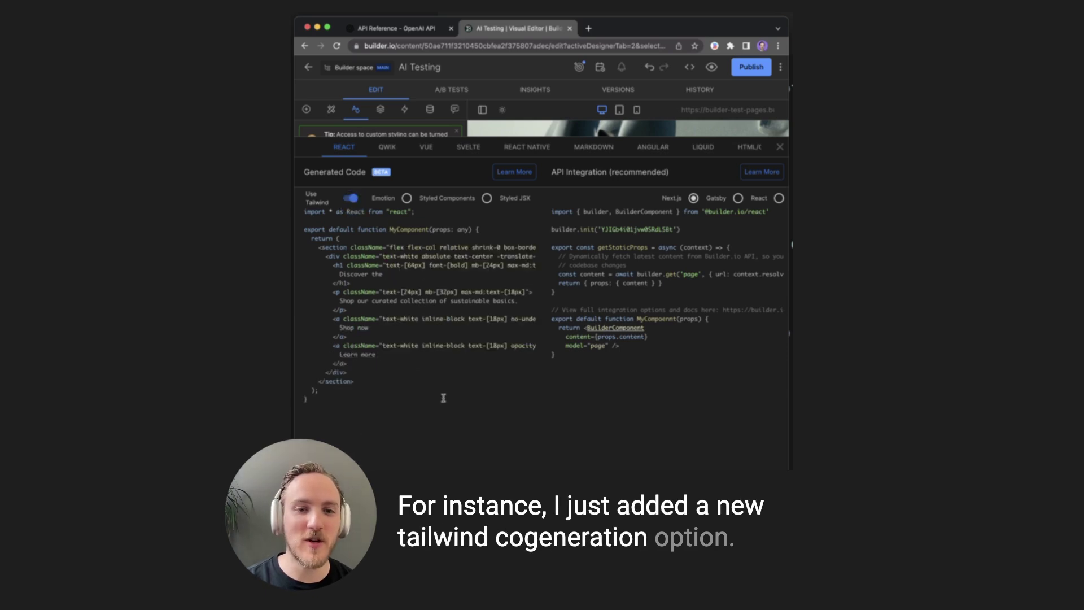
pyautogui.press('super+a')
pyautogui.click(654, 365)
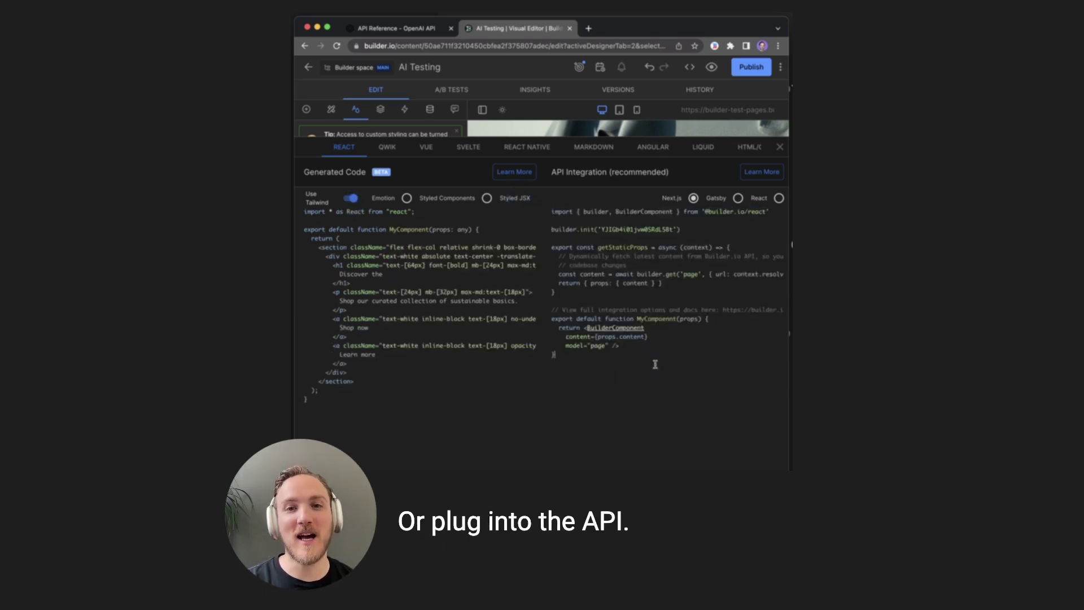